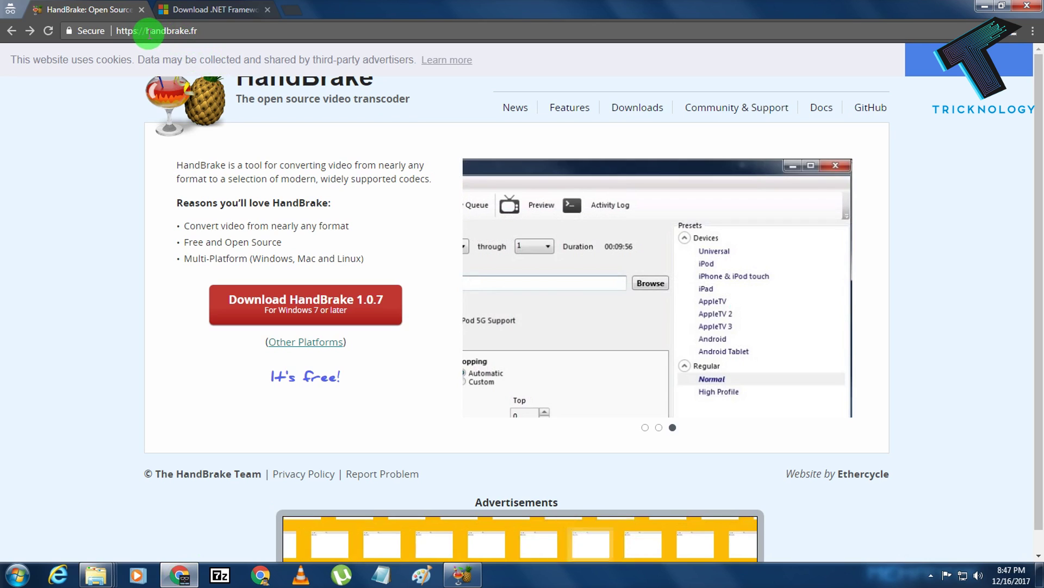
Check the .NET Framework 4.7.1 download page in the other browser tab
left_click(262, 30)
left_click(263, 30)
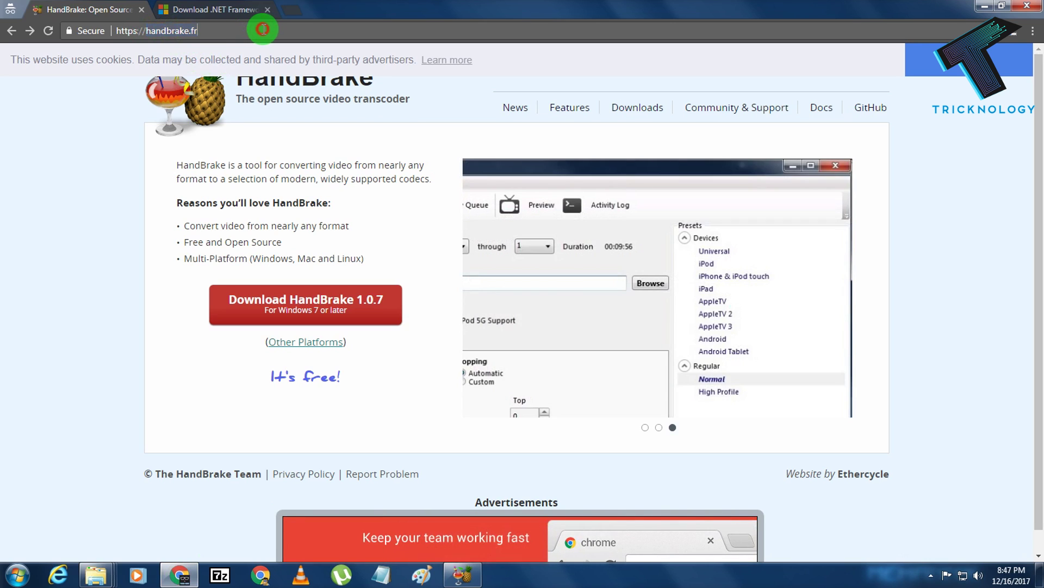
left_click(210, 8)
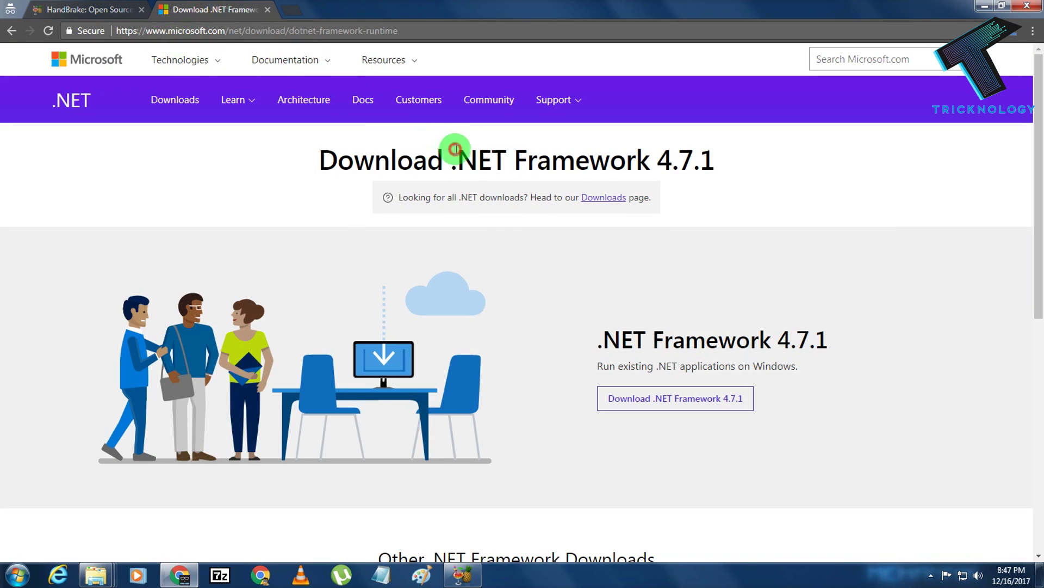
left_click_drag(454, 148, 746, 154)
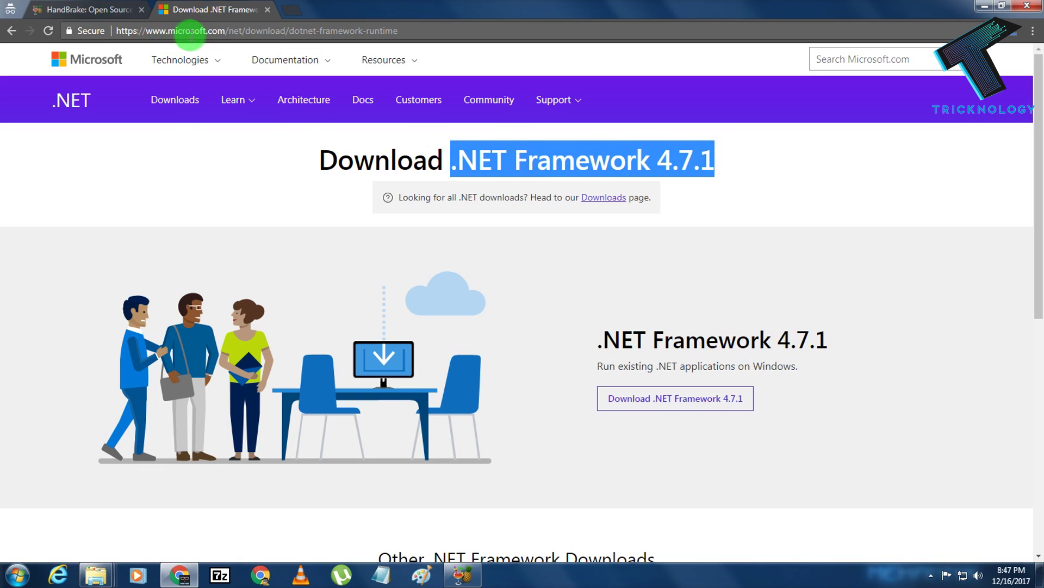
left_click(112, 9)
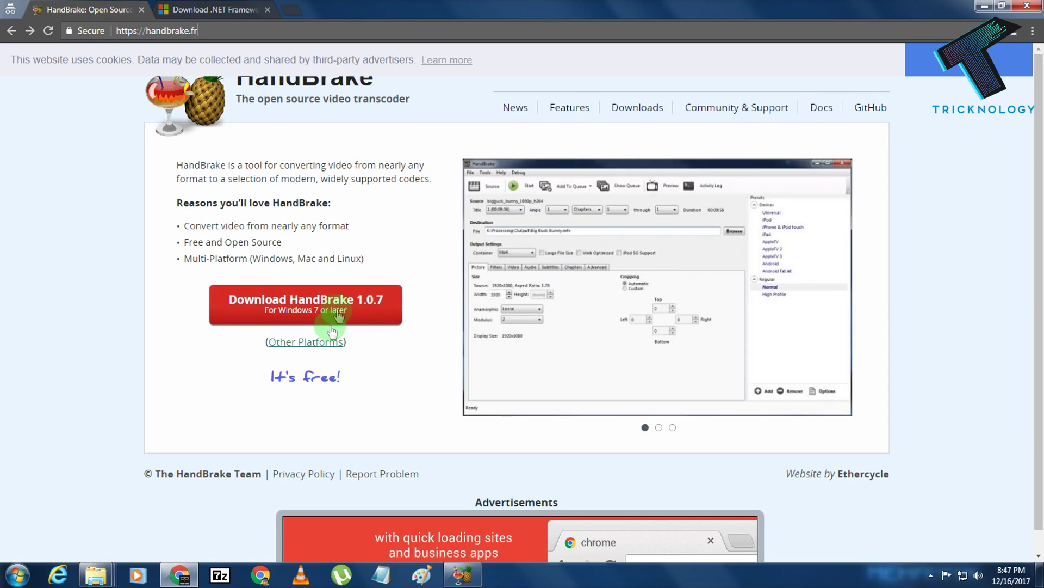
left_click(166, 6)
Go back to the HandBrake site and open its Downloads page
left_click(77, 9)
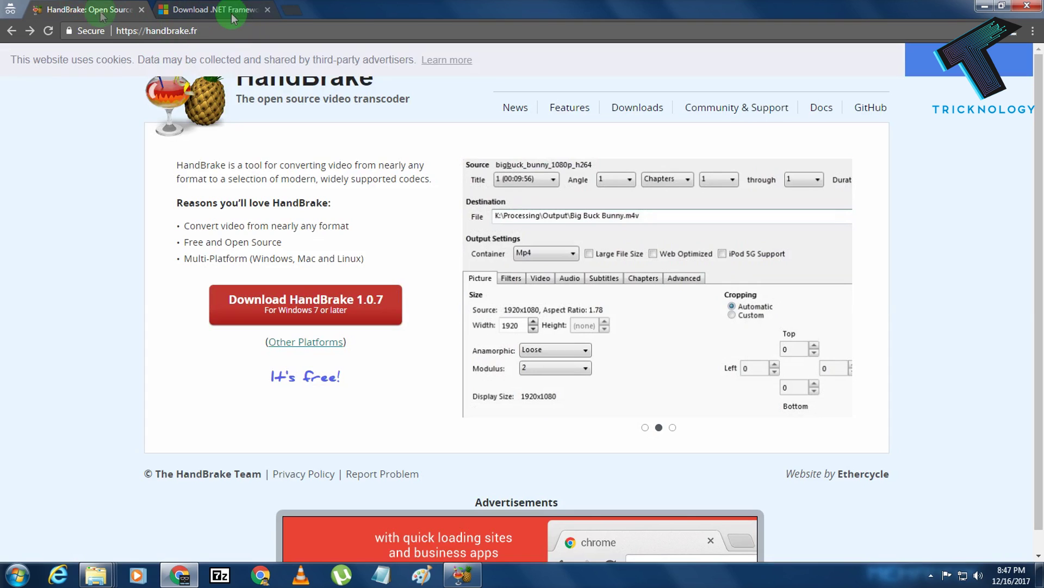
scroll(882, 226, "down", 1)
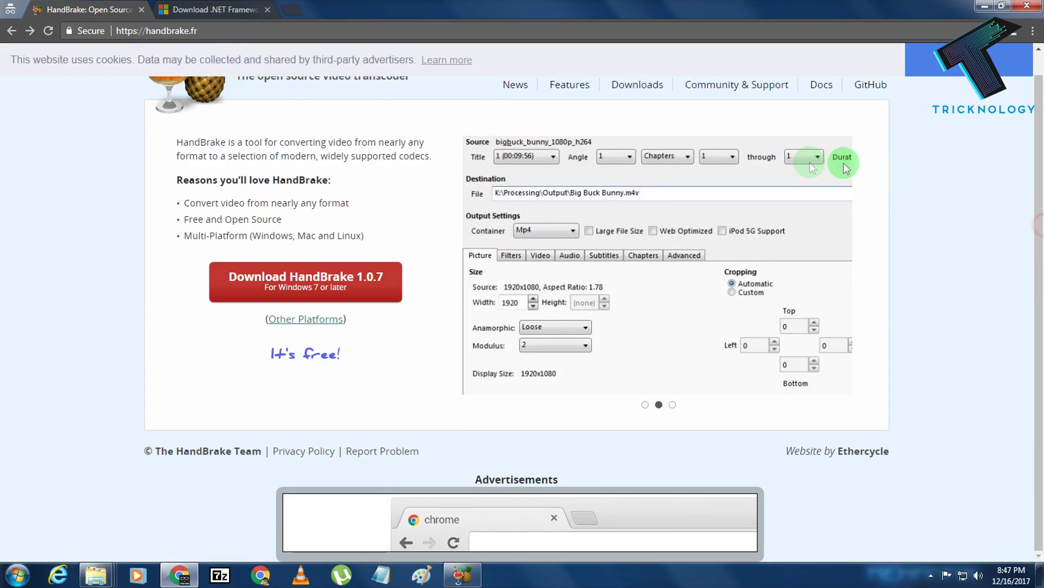
scroll(1004, 134, "up", 1)
left_click(647, 108)
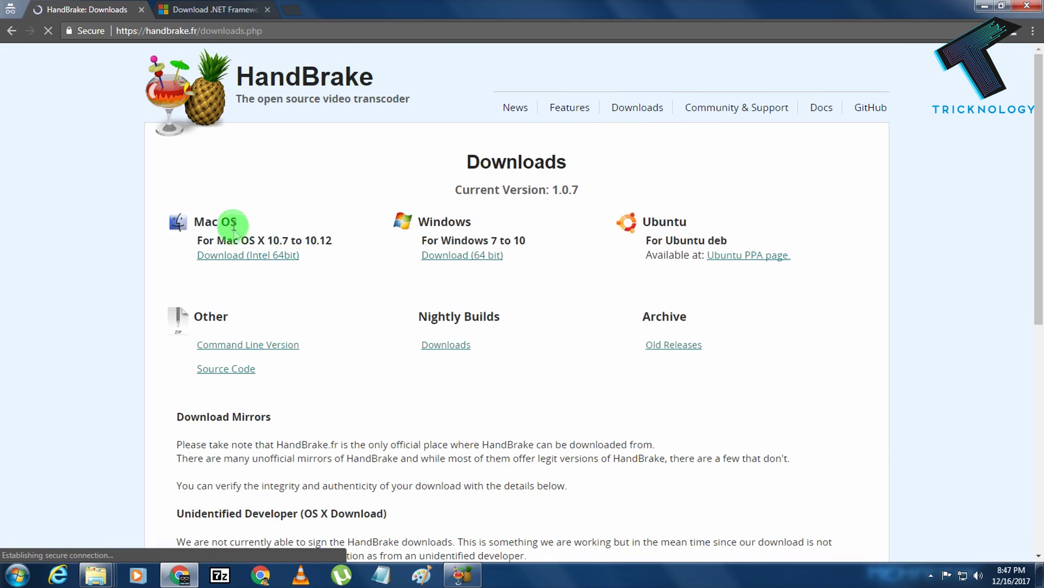
Review the Mac OS, Ubuntu and Windows 7–10 sections, then download the 64-bit Windows installer
triple_click(206, 221)
left_click_drag(647, 220, 729, 225)
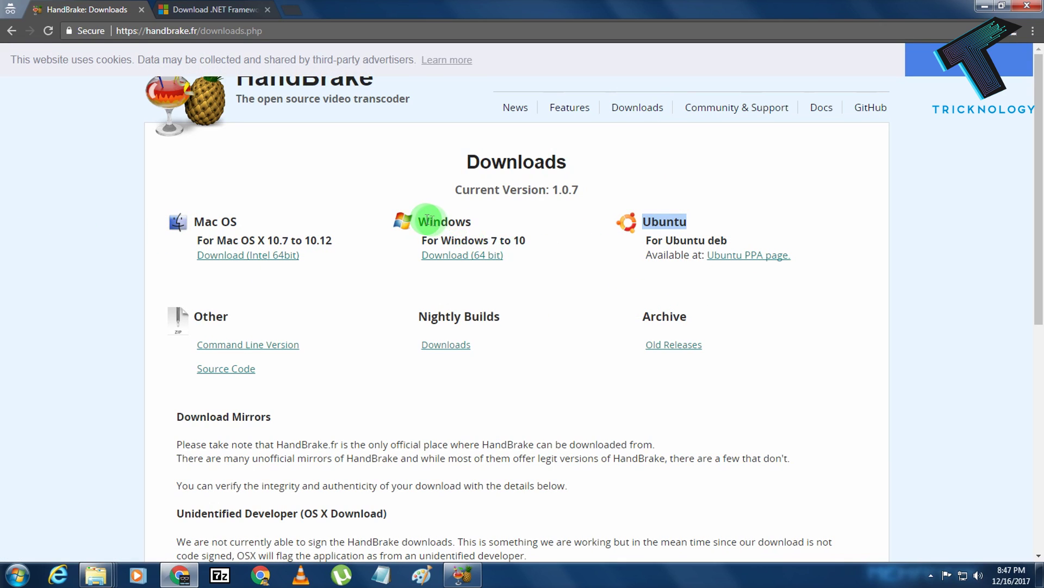
left_click_drag(420, 221, 503, 226)
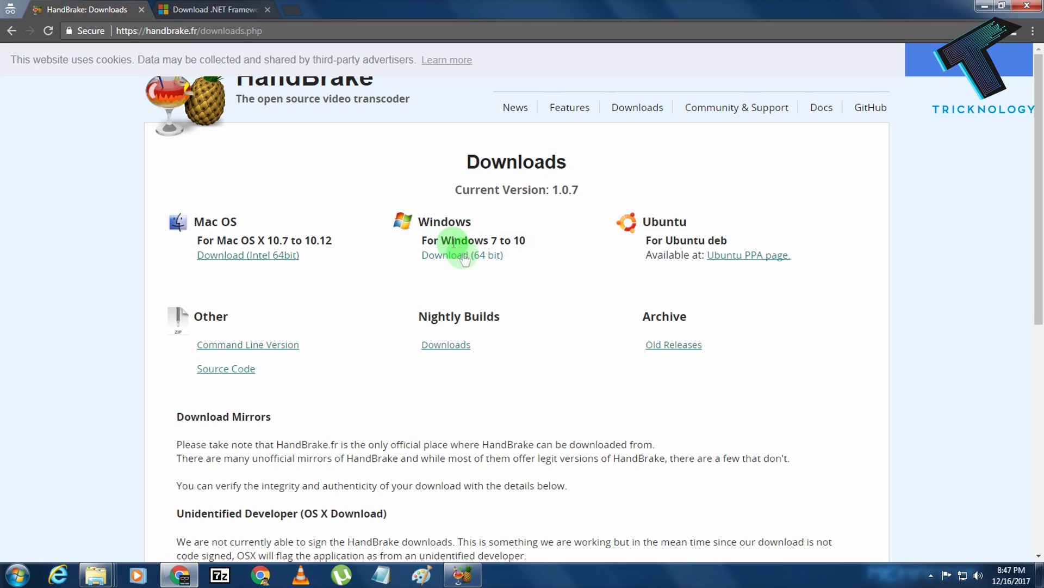
left_click_drag(421, 240, 428, 240)
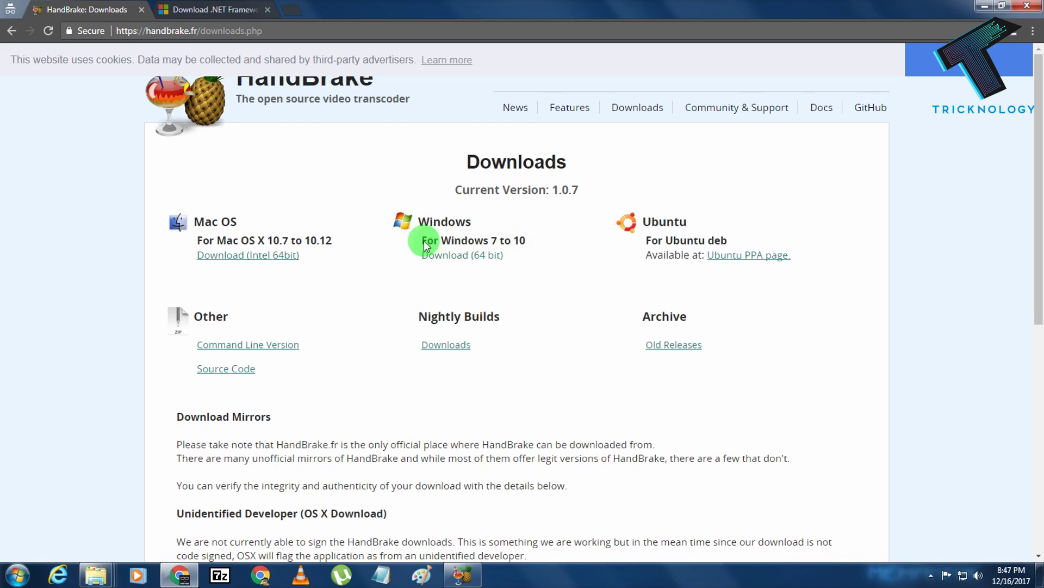
left_click(512, 240)
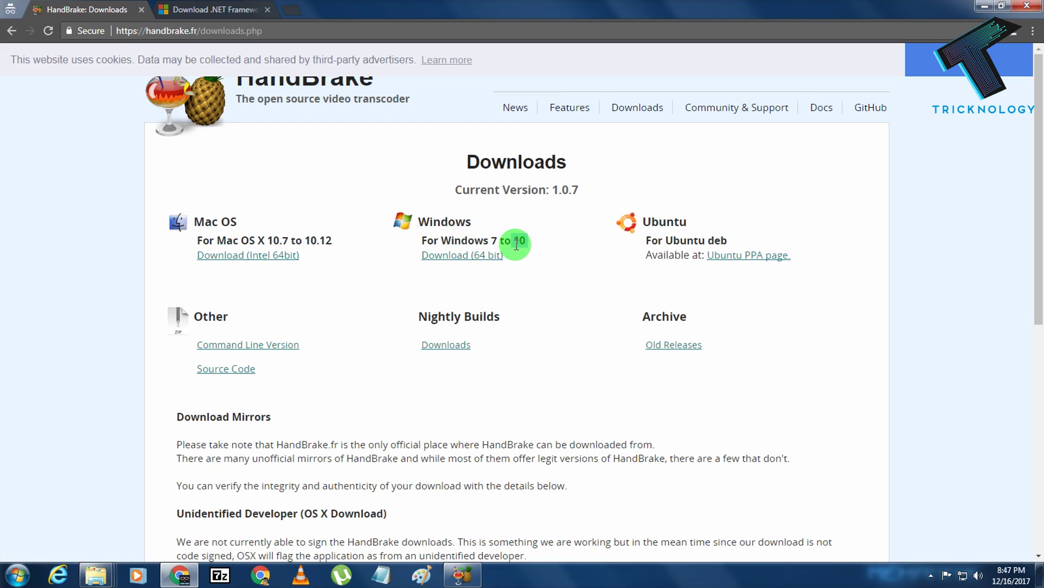
left_click(471, 260)
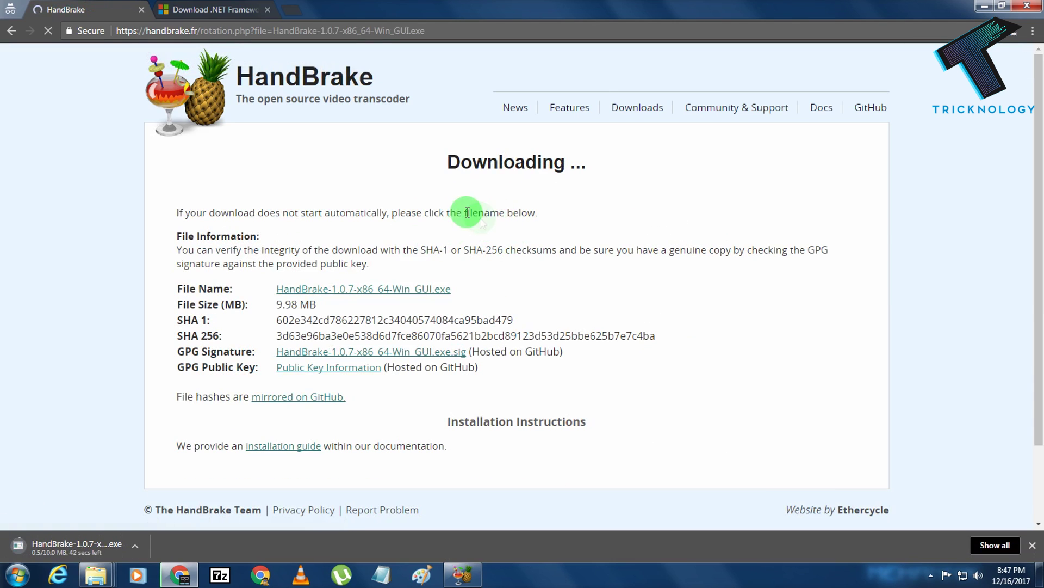
Cancel the HandBrake-1.0.7-x86_64-Win_GUI.exe download and close the downloads bar
left_click(134, 546)
left_click(166, 525)
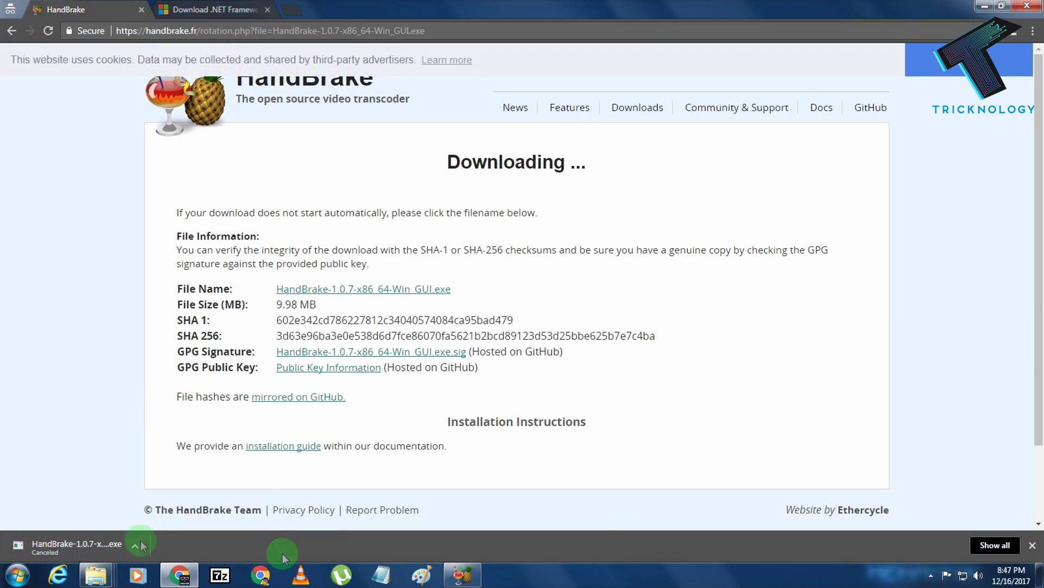
left_click(1032, 546)
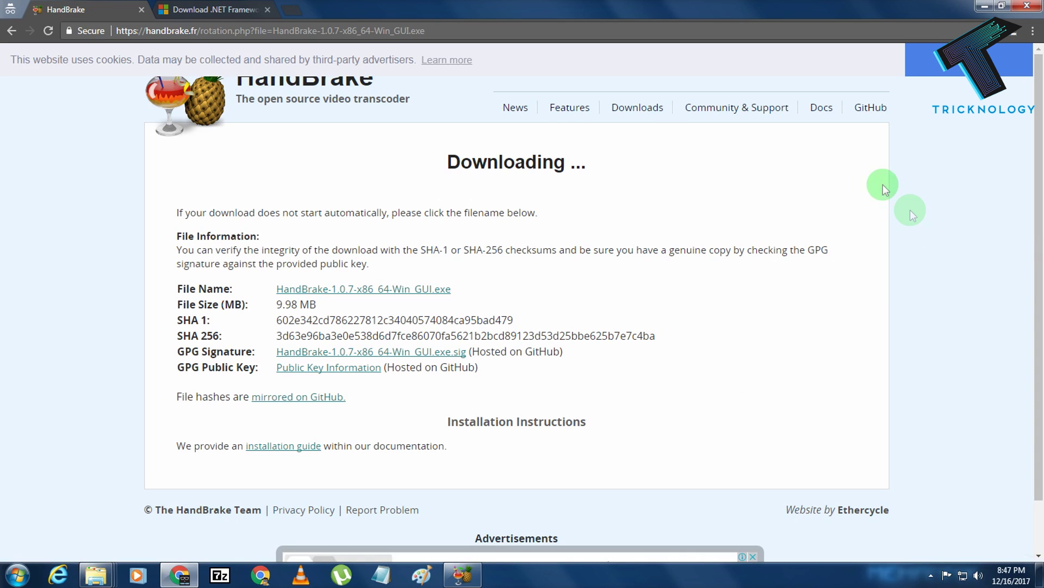
Minimize Chrome, restore HandBrake and open a single source video file from Local Disk (F:)
left_click(984, 5)
left_click(463, 574)
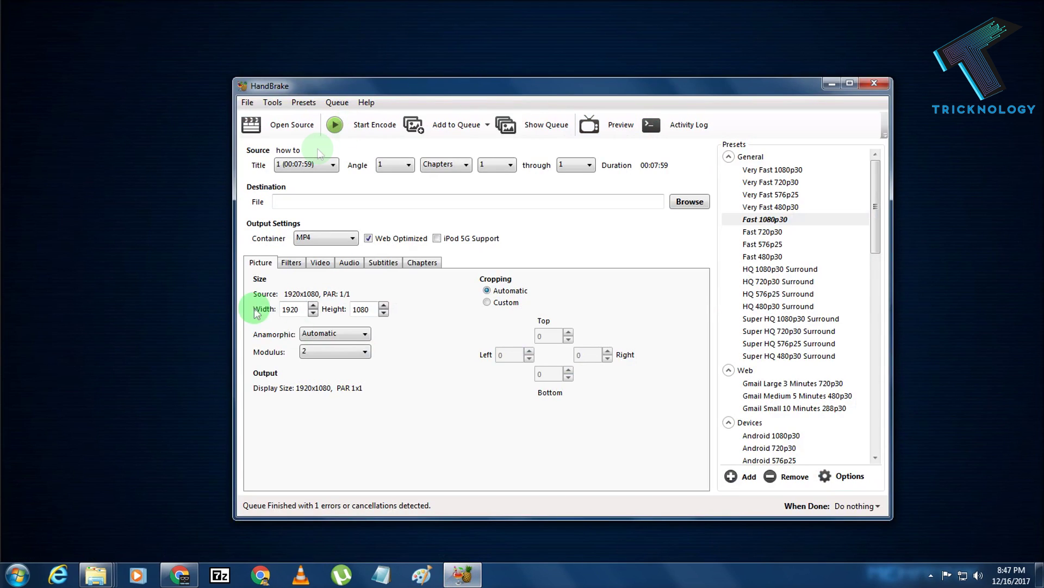
left_click_drag(503, 85, 497, 84)
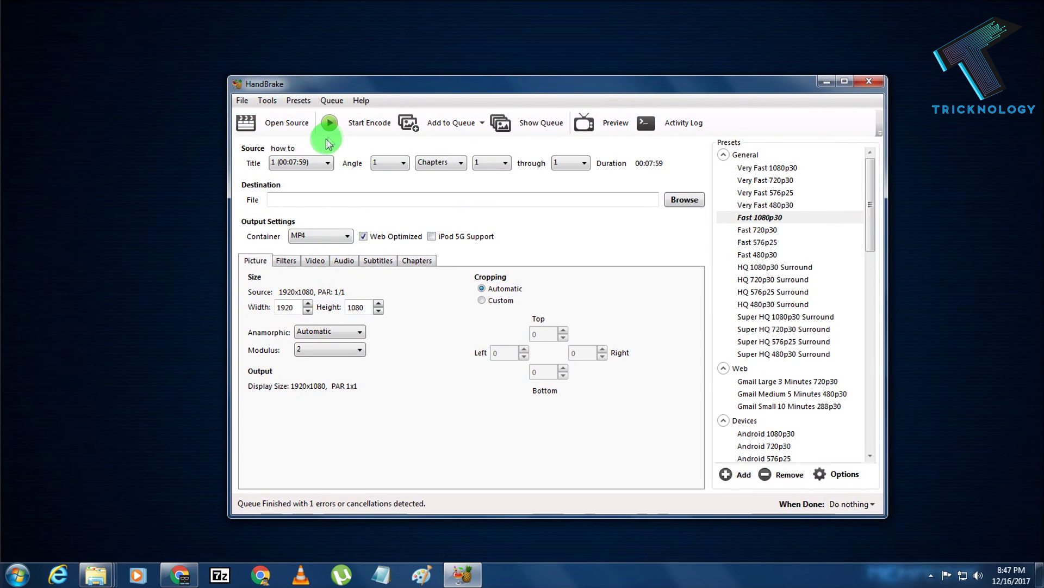
left_click(272, 132)
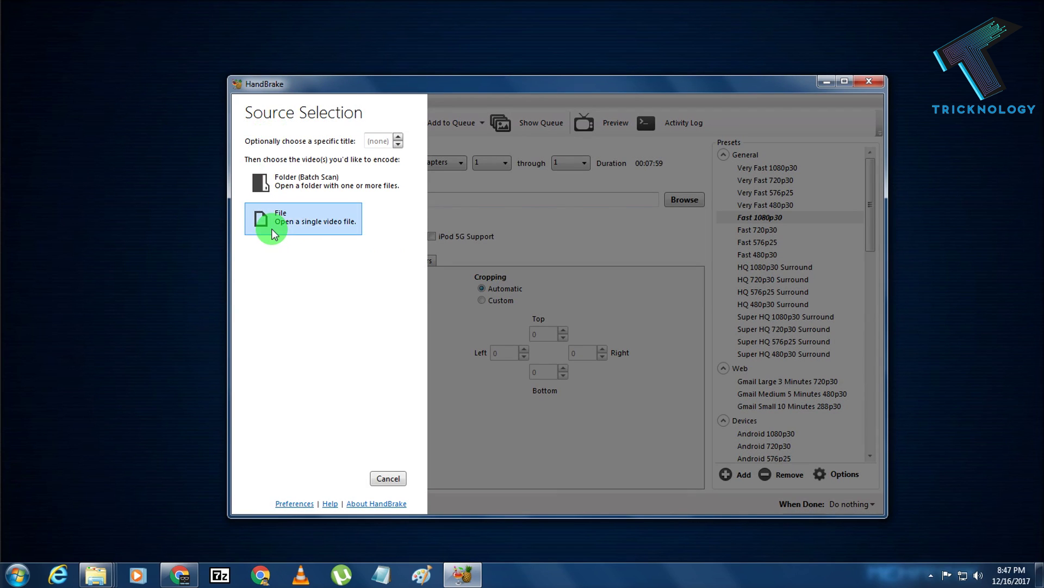
left_click(317, 228)
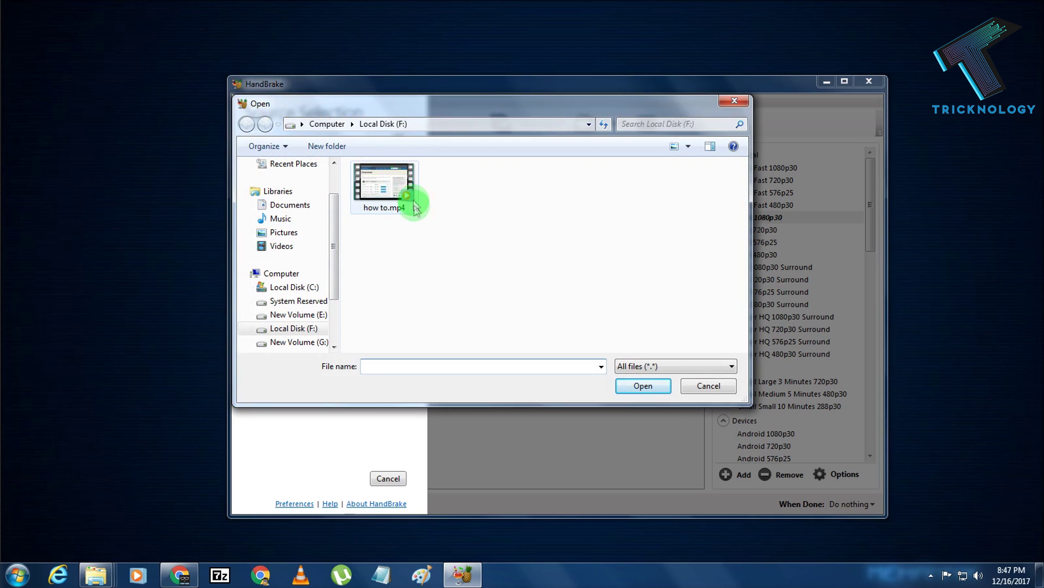
Check the Properties of how to.mp4, confirming its 927 MB size on disk
right_click(401, 187)
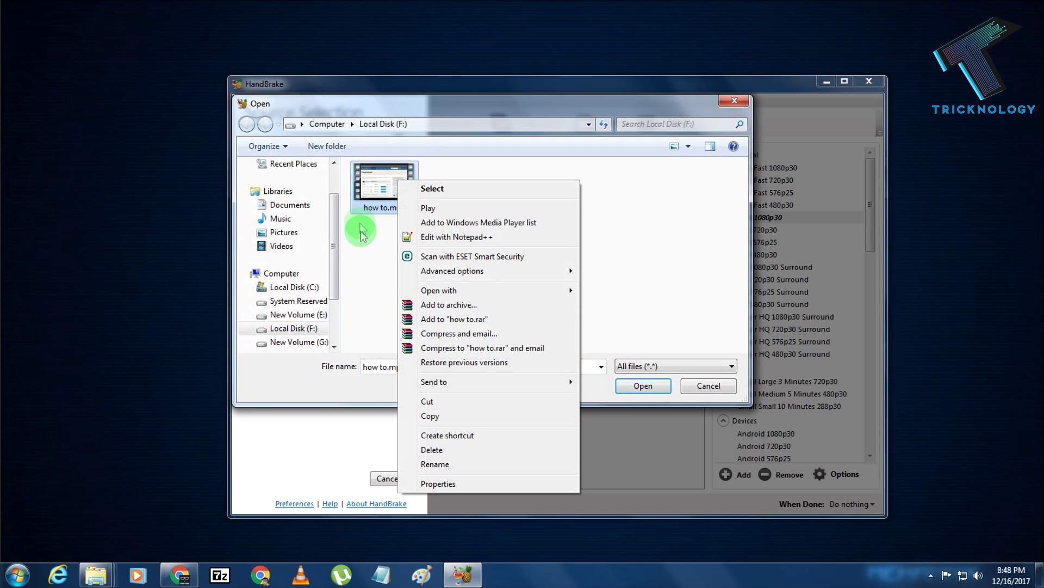
left_click(400, 187)
right_click(400, 187)
left_click(491, 486)
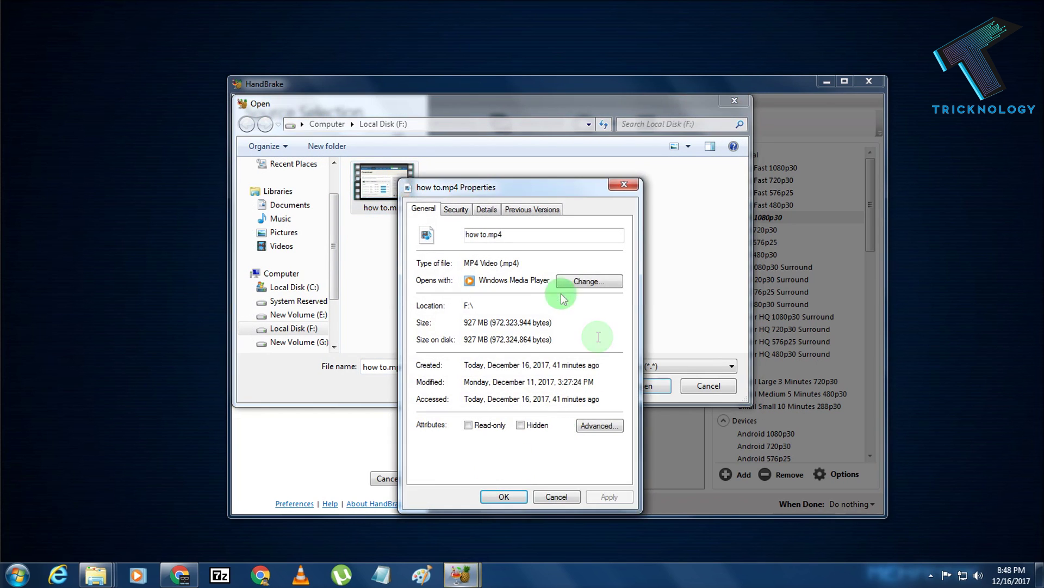
left_click_drag(523, 191, 639, 167)
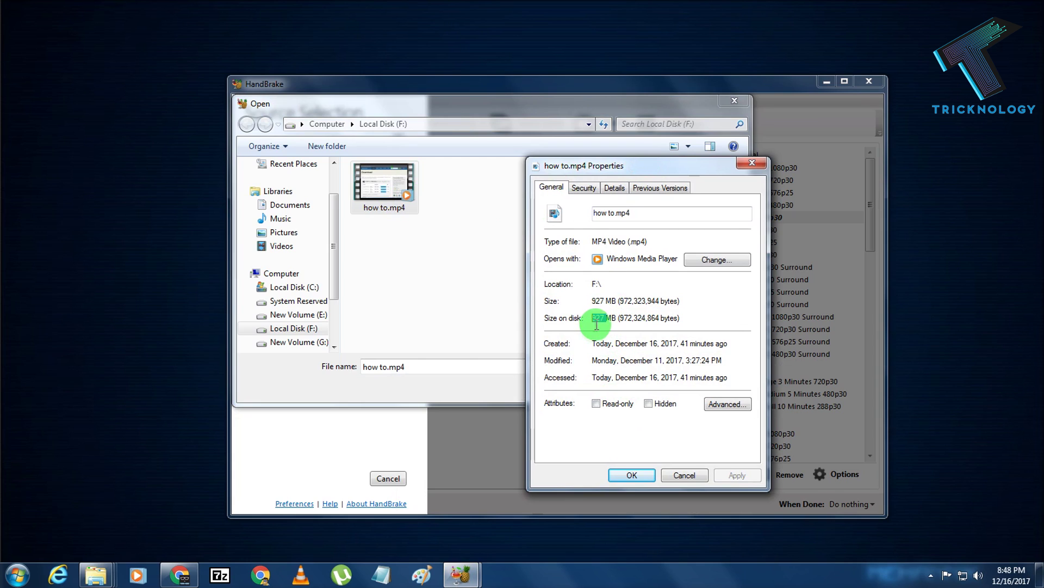
left_click_drag(612, 320, 573, 321)
left_click(638, 474)
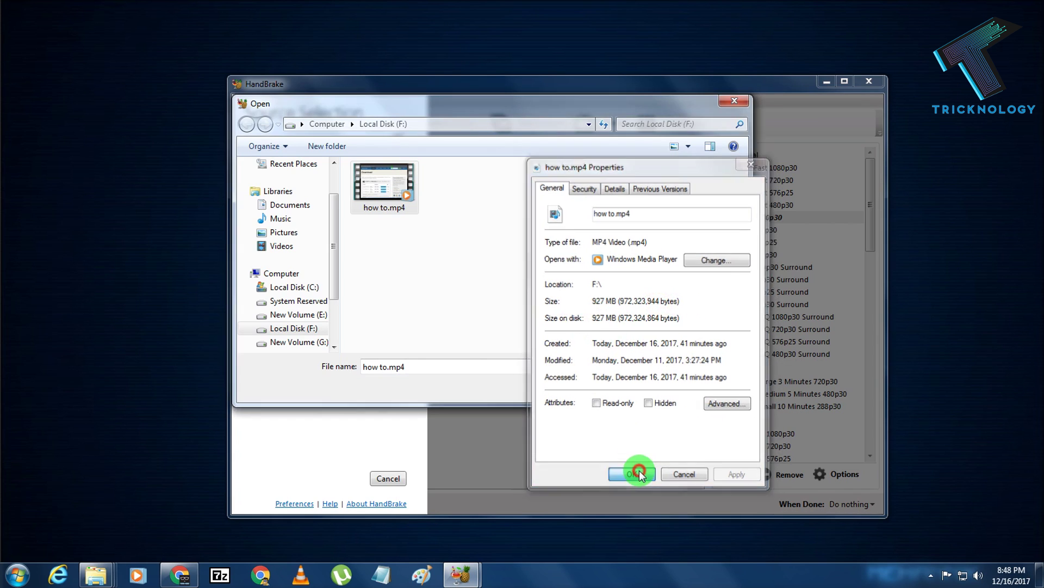
Load how to.mp4 as the source and set the destination to F:\new.mp4 with mp4 type
double_click(403, 190)
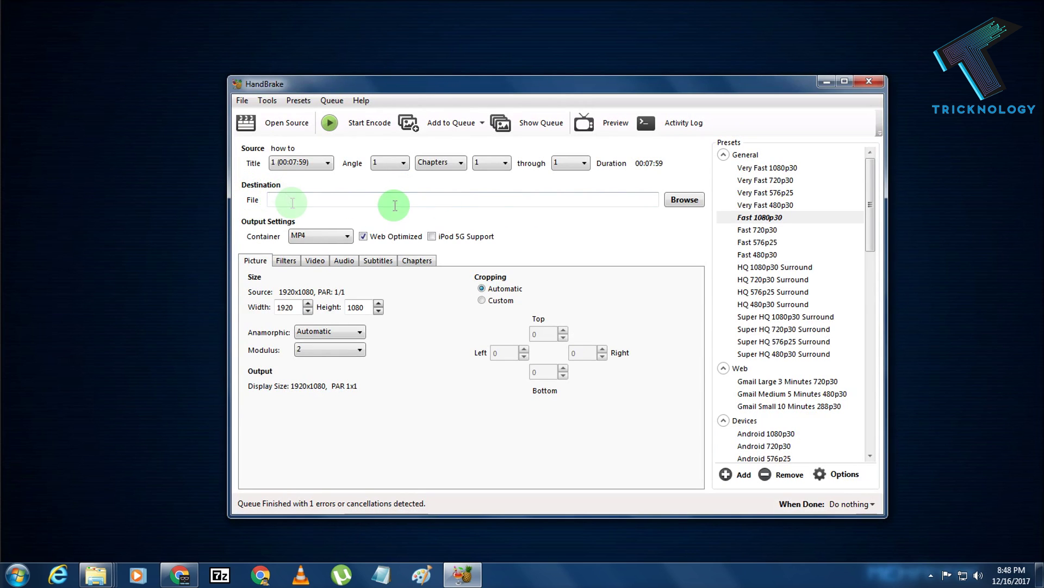
left_click(684, 199)
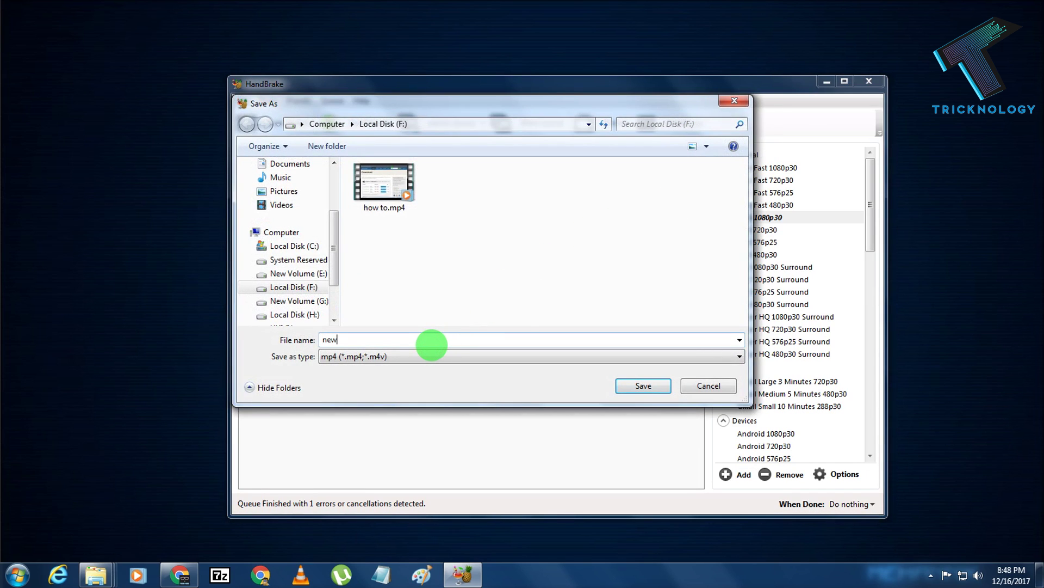
type("new")
left_click(457, 255)
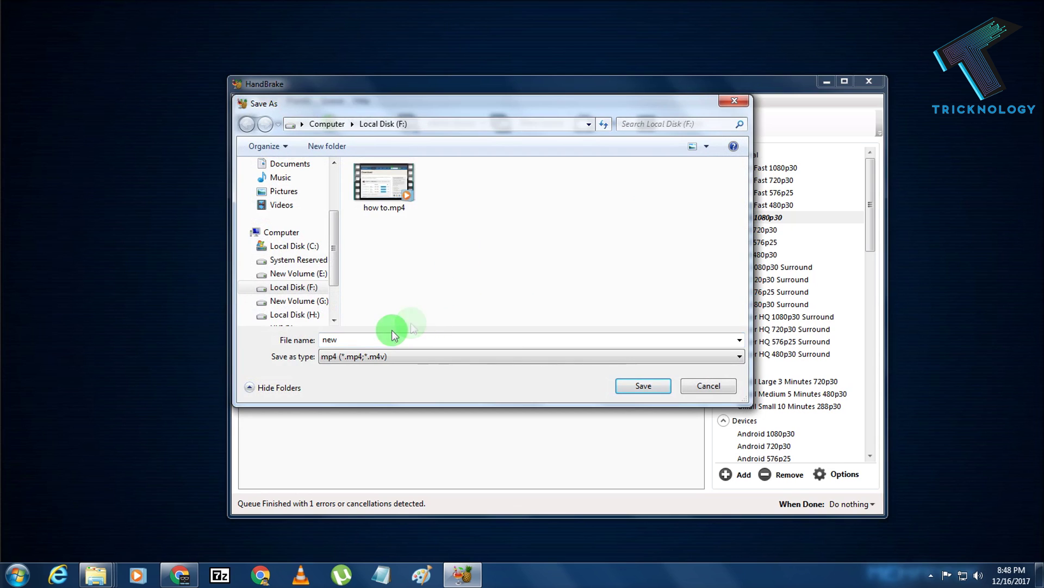
double_click(386, 337)
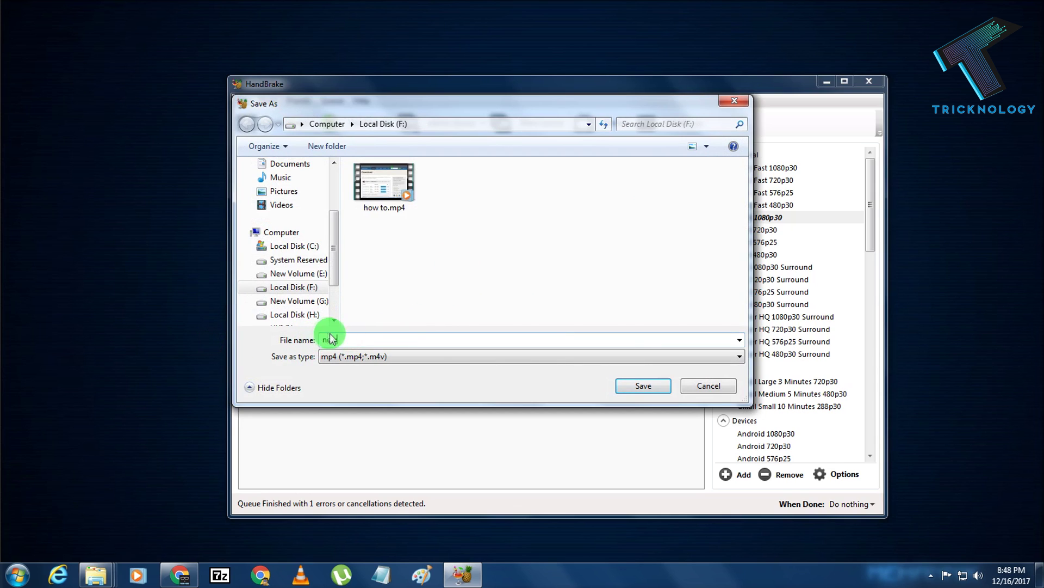
left_click(356, 358)
left_click(367, 364)
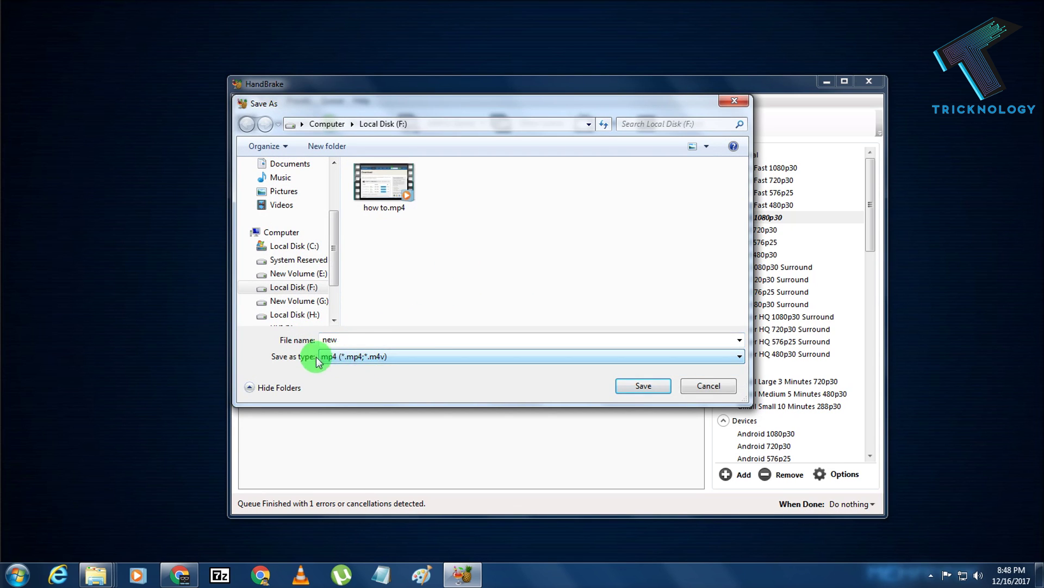
left_click(644, 393)
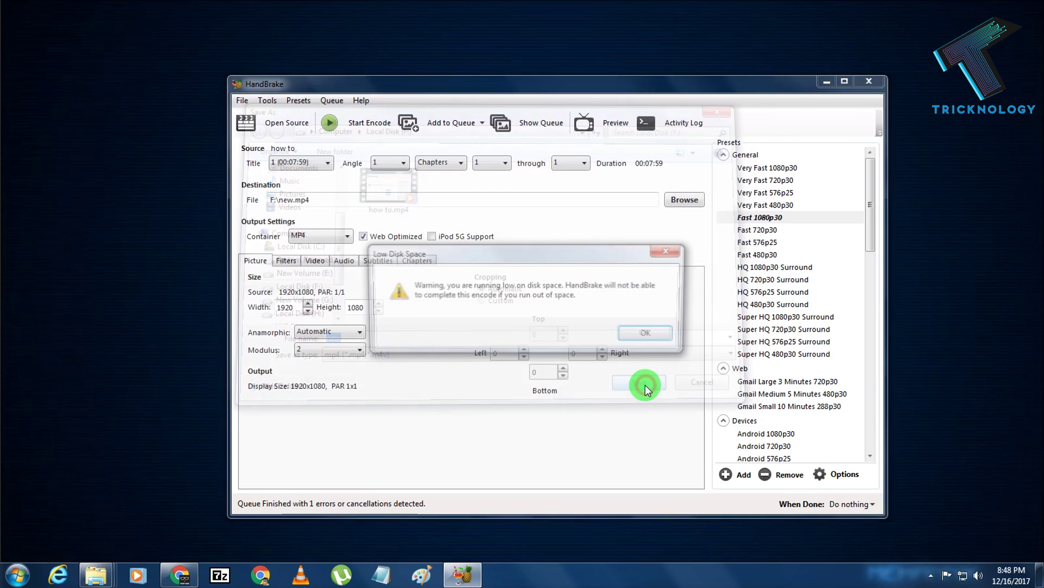
Dismiss the Low Disk Space warning and lower the audio bitrate from 160 to 128
left_click(650, 334)
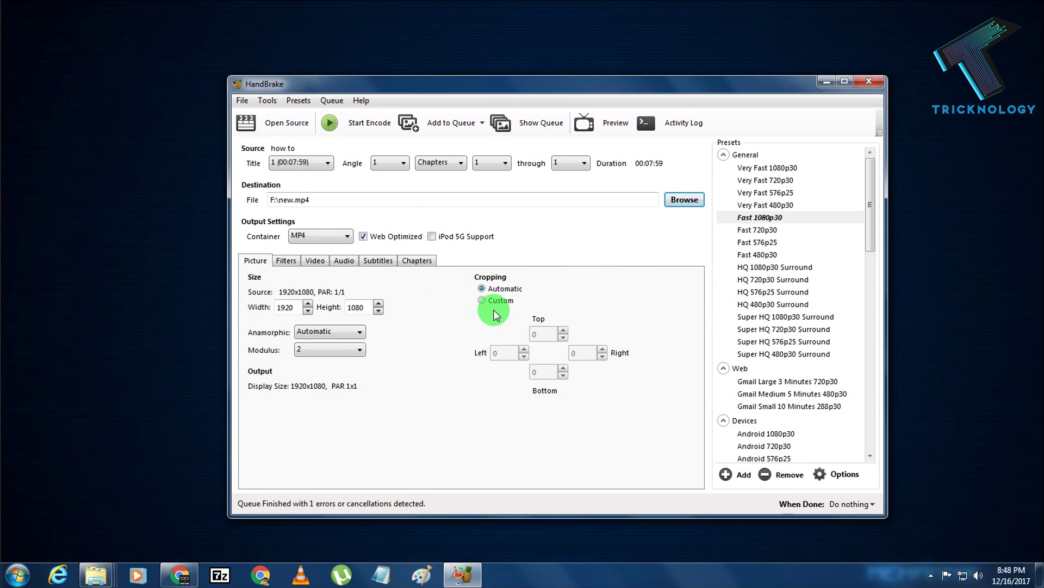
left_click(342, 263)
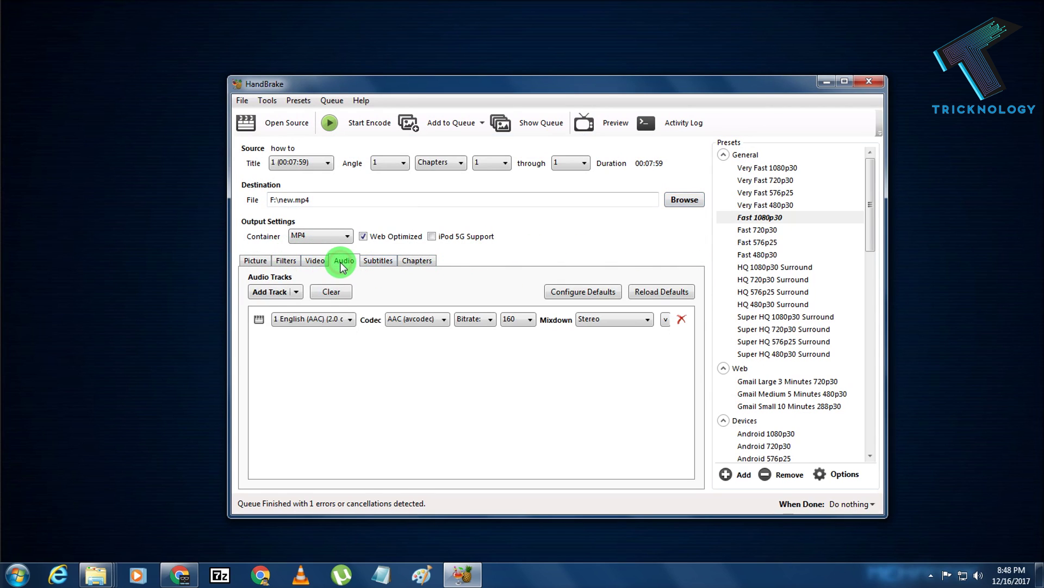
left_click(520, 321)
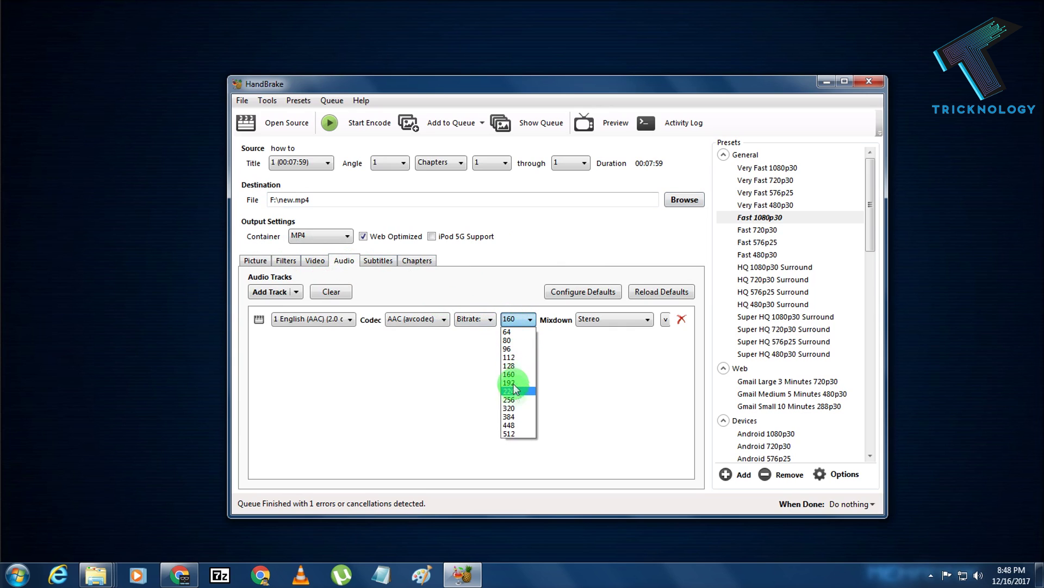
left_click(514, 365)
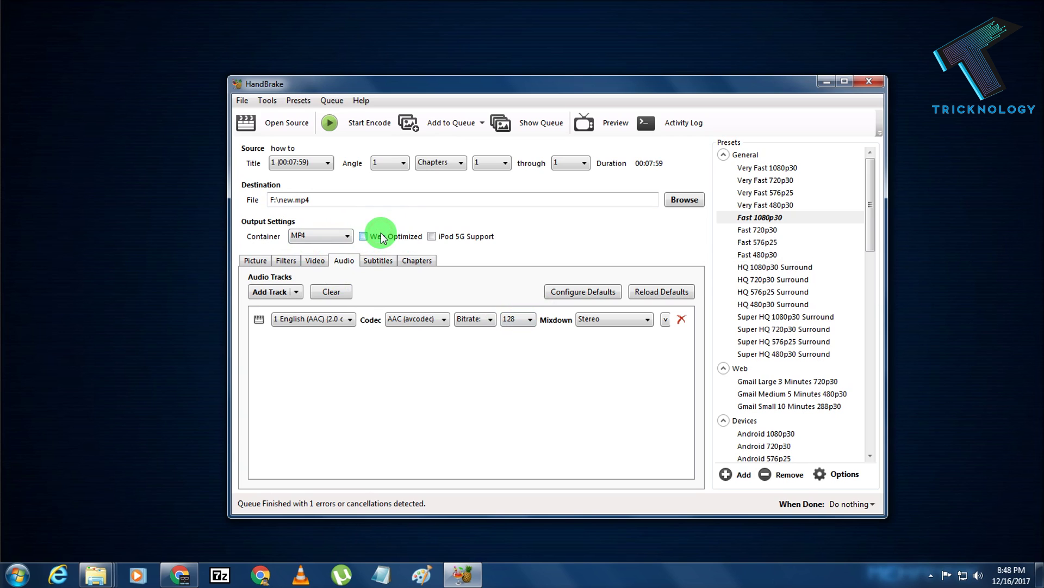
Review the Subtitles, Filters and Video settings, then start the encode
left_click(376, 261)
left_click(283, 261)
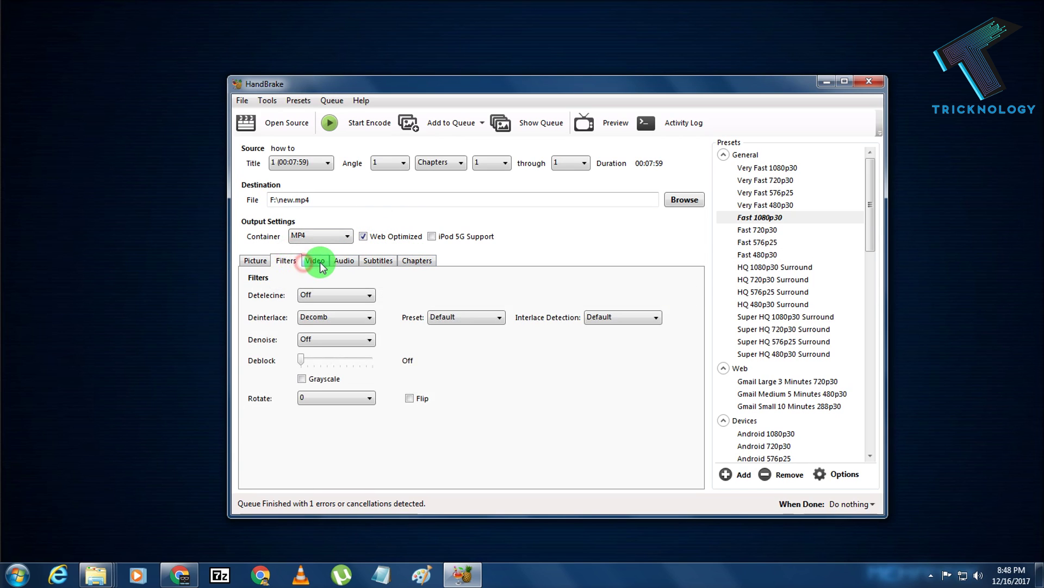
left_click(315, 261)
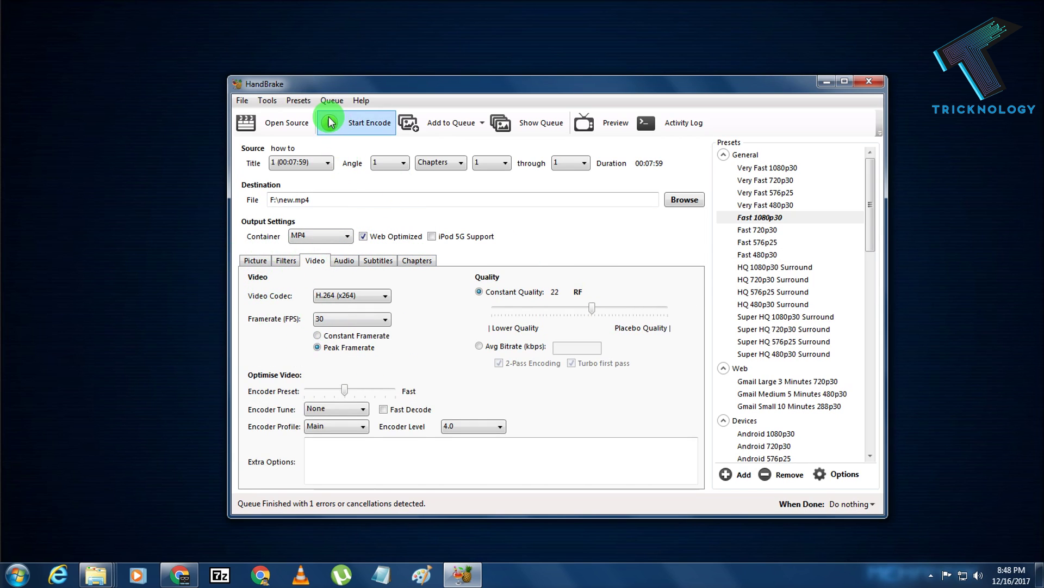
left_click(371, 129)
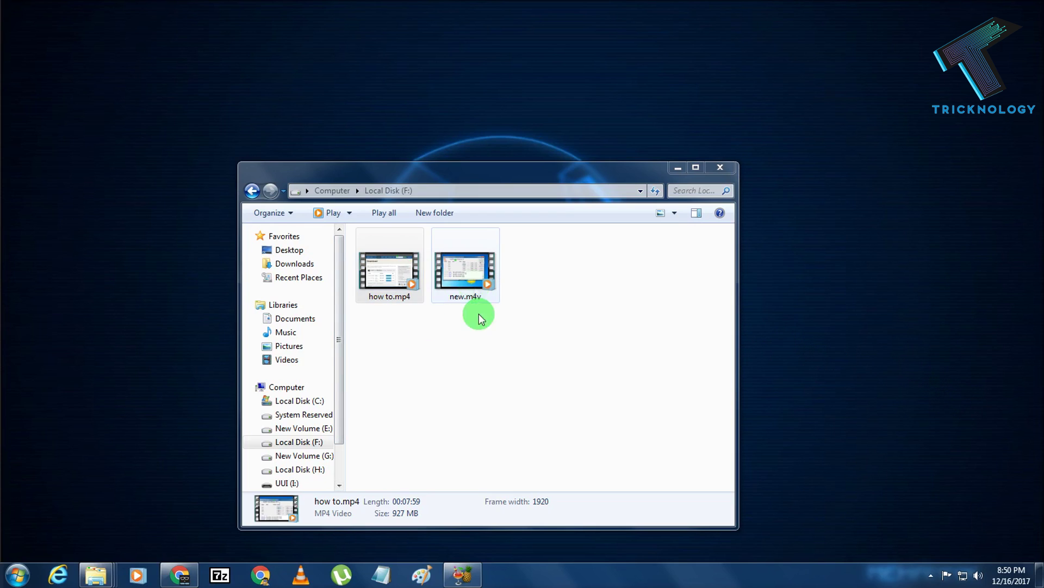
left_click_drag(479, 314, 443, 238)
left_click(575, 289)
left_click(469, 289)
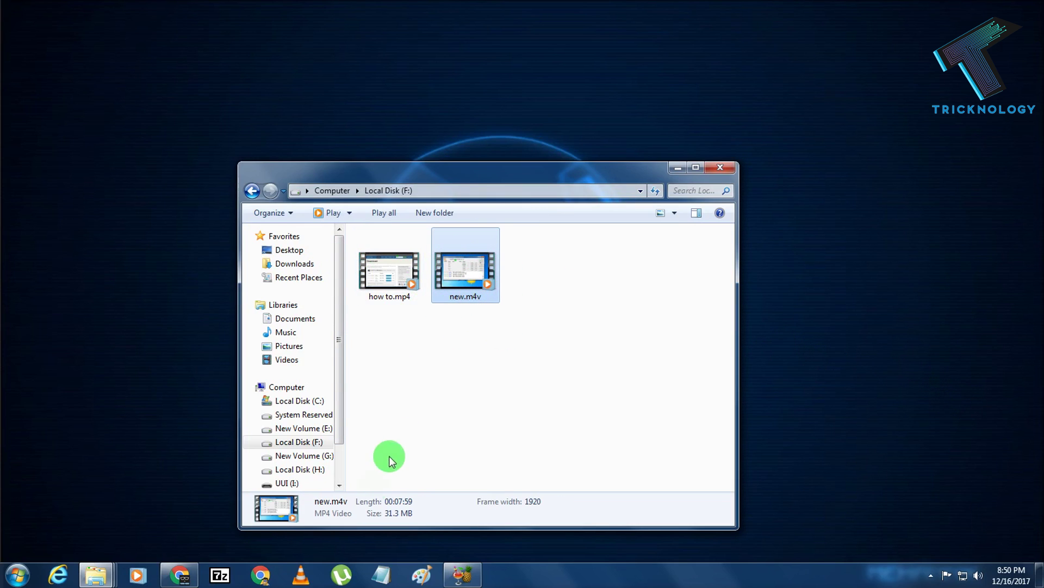
right_click(465, 283)
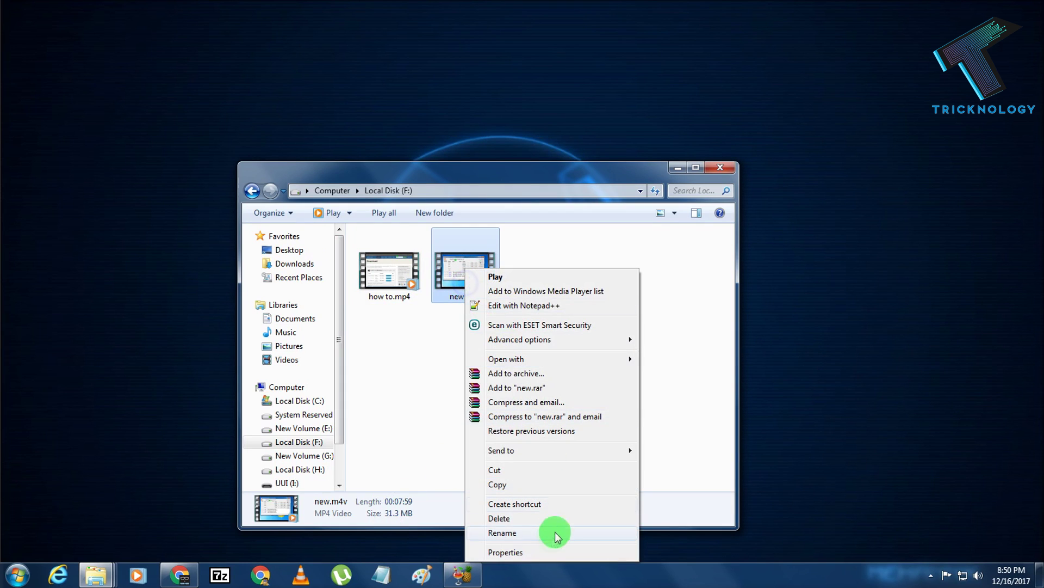
left_click(548, 551)
left_click_drag(617, 235, 660, 197)
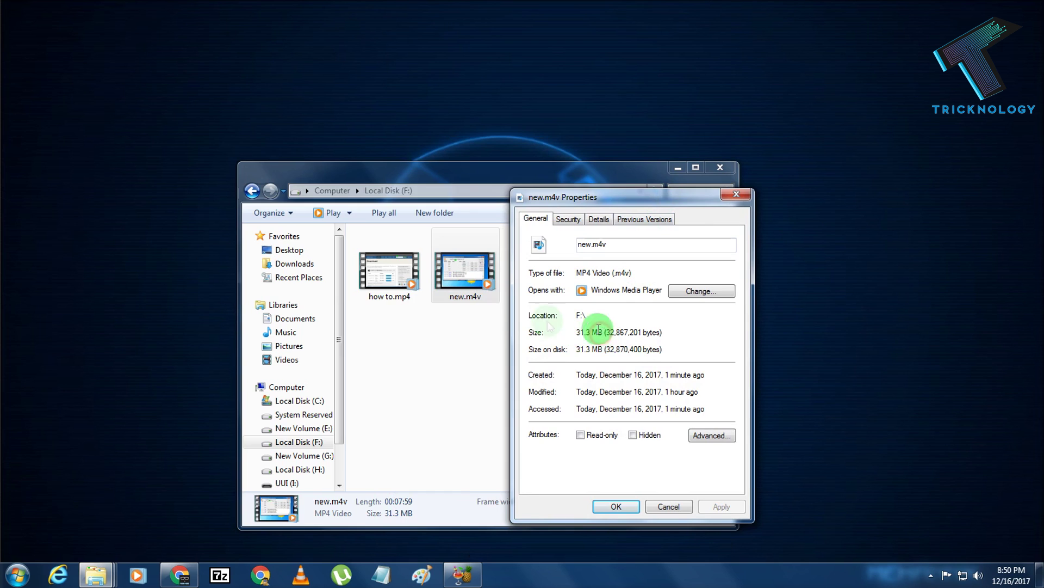
left_click(381, 278)
right_click(392, 275)
left_click(459, 551)
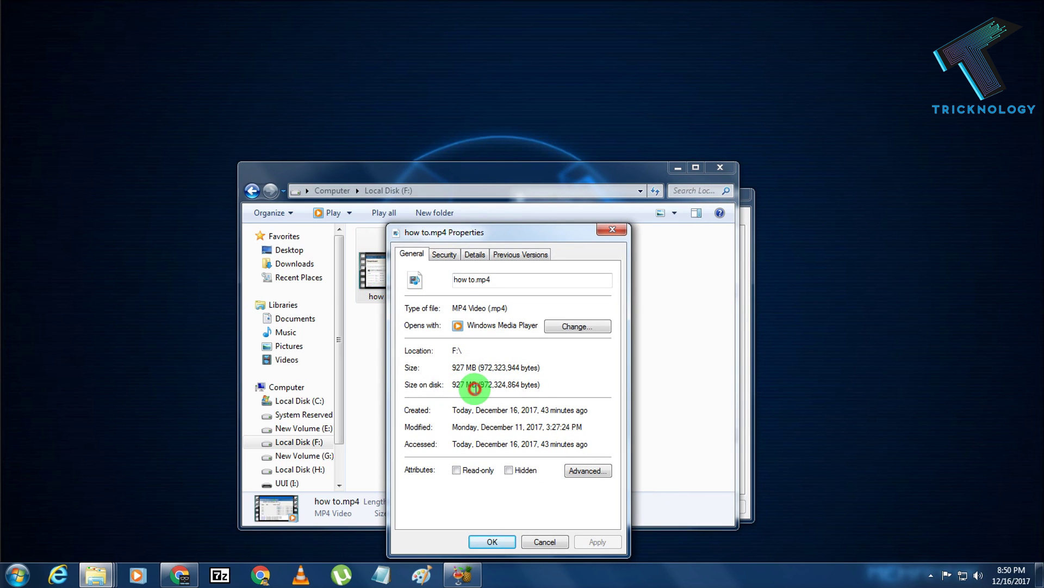
left_click(612, 230)
left_click(742, 235)
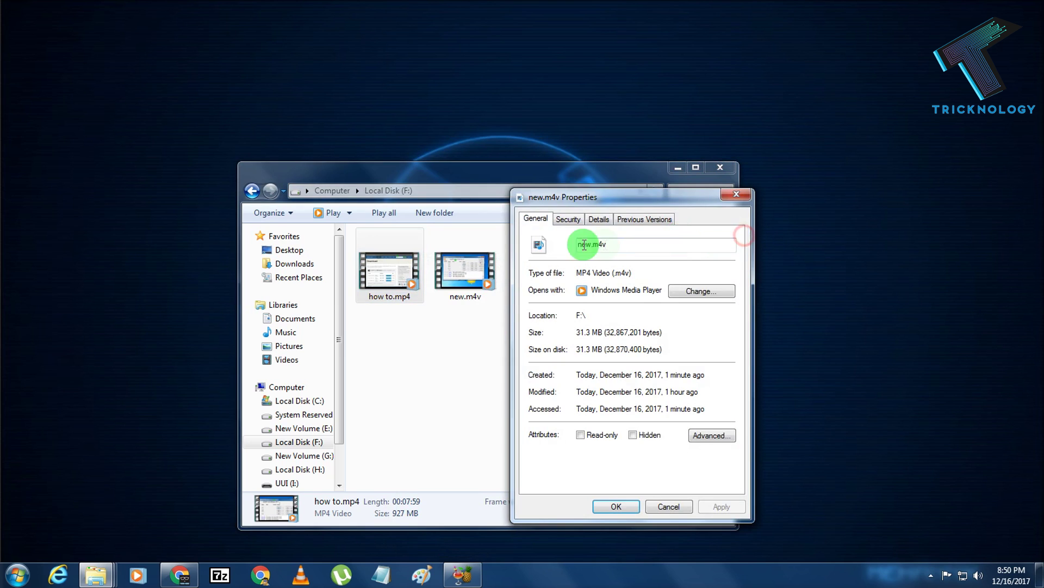
left_click_drag(626, 197, 740, 168)
left_click(845, 166)
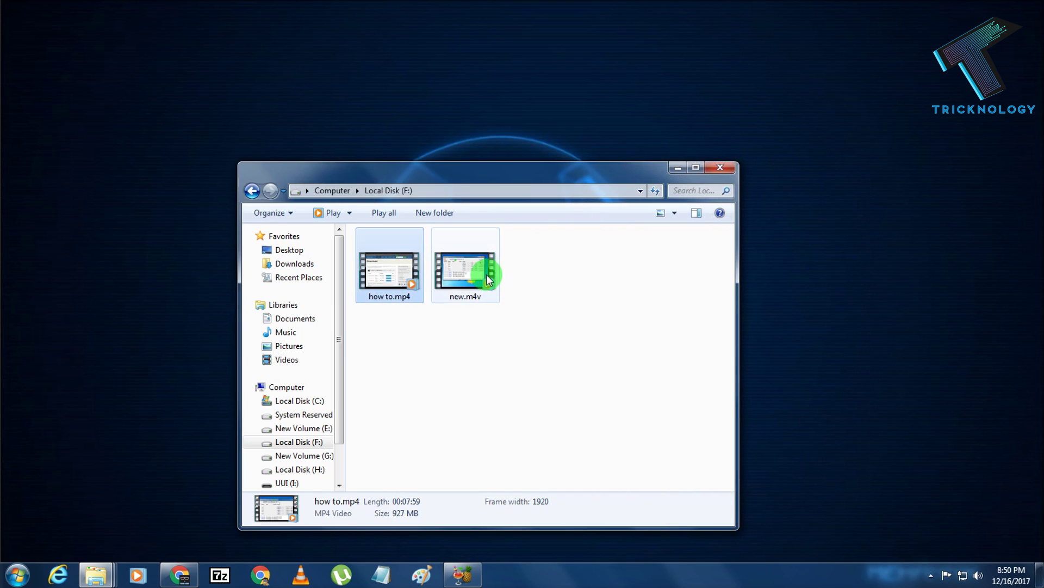
right_click(488, 280)
mouse_move(572, 360)
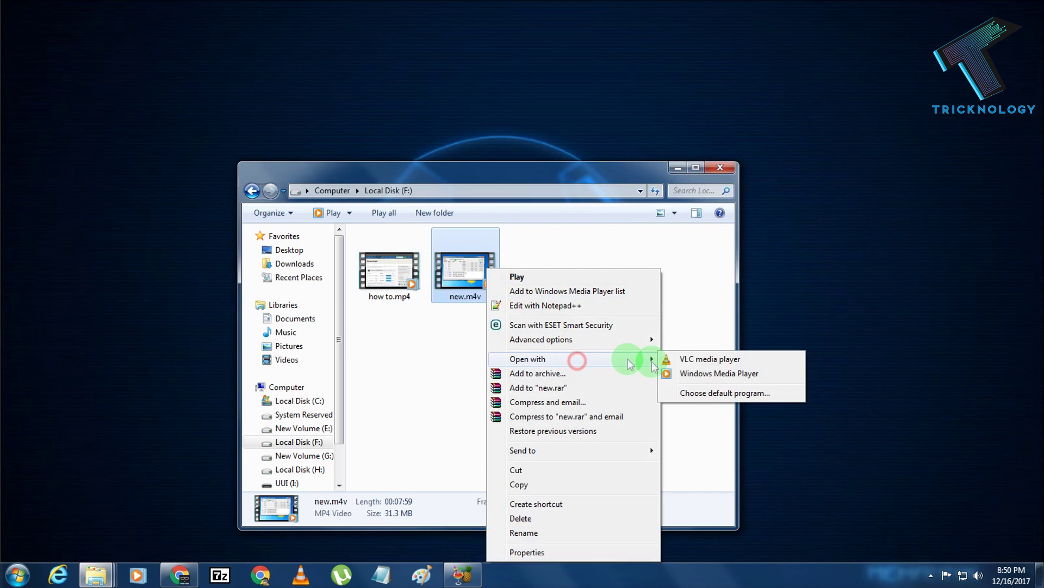
left_click(694, 364)
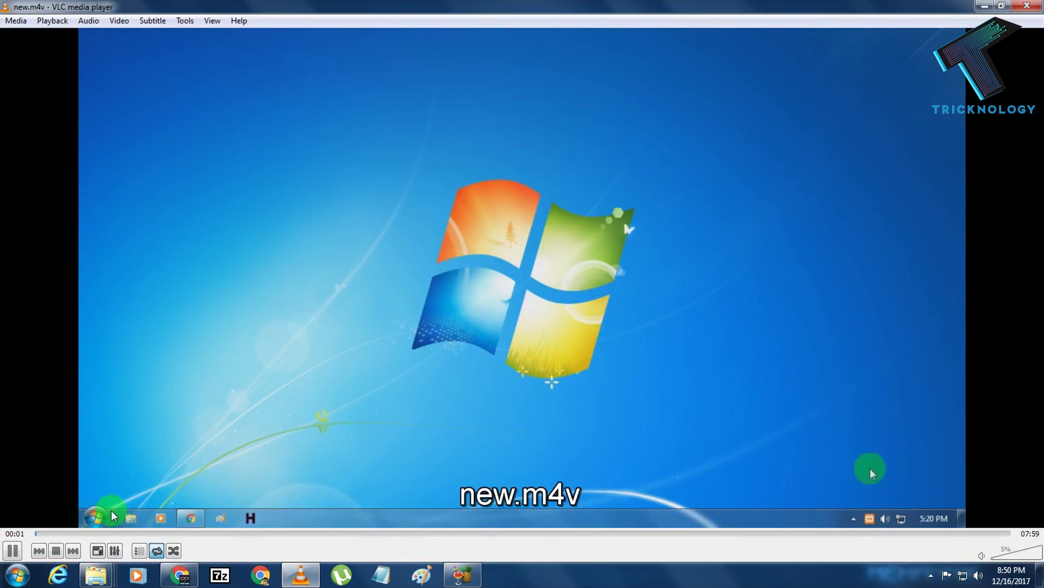
left_click_drag(71, 533, 240, 539)
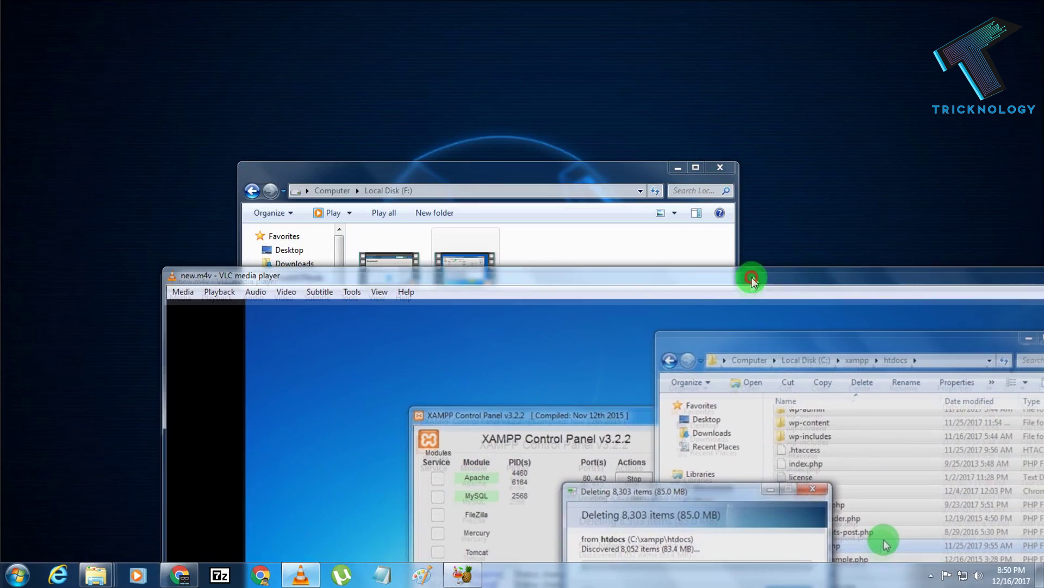
double_click(380, 263)
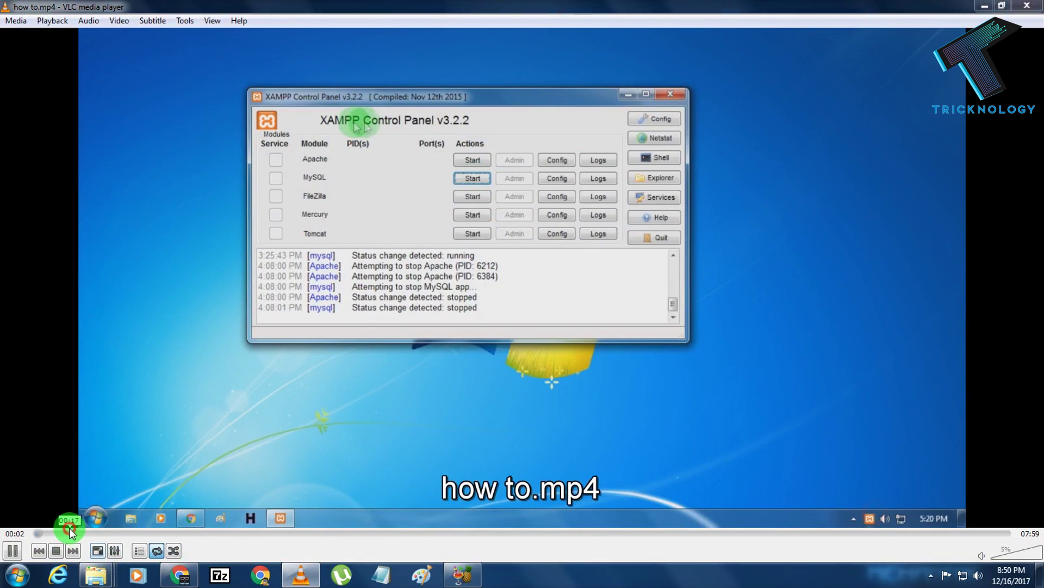
left_click(93, 533)
left_click(275, 533)
left_click(368, 533)
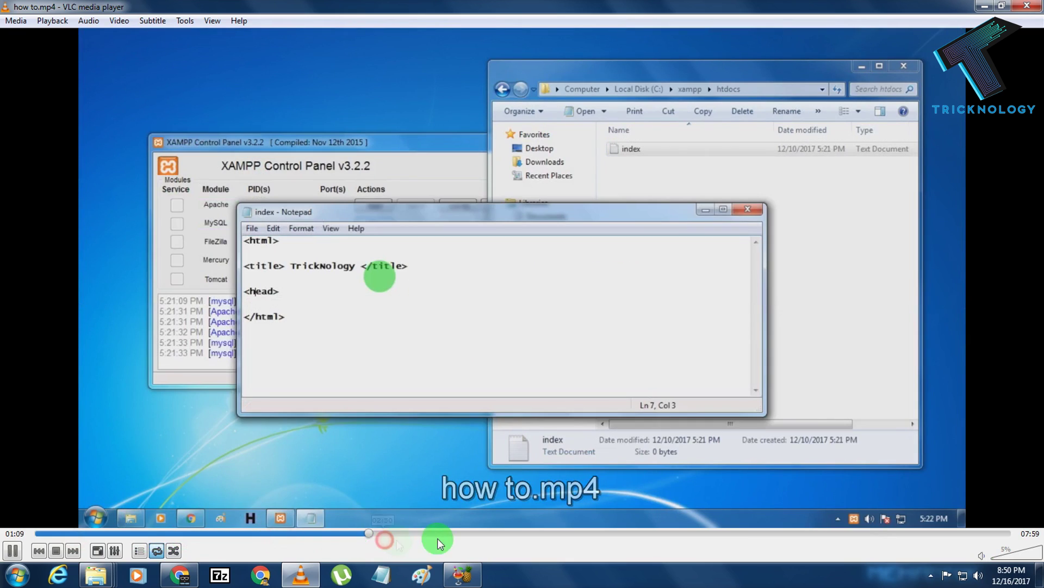
left_click(999, 5)
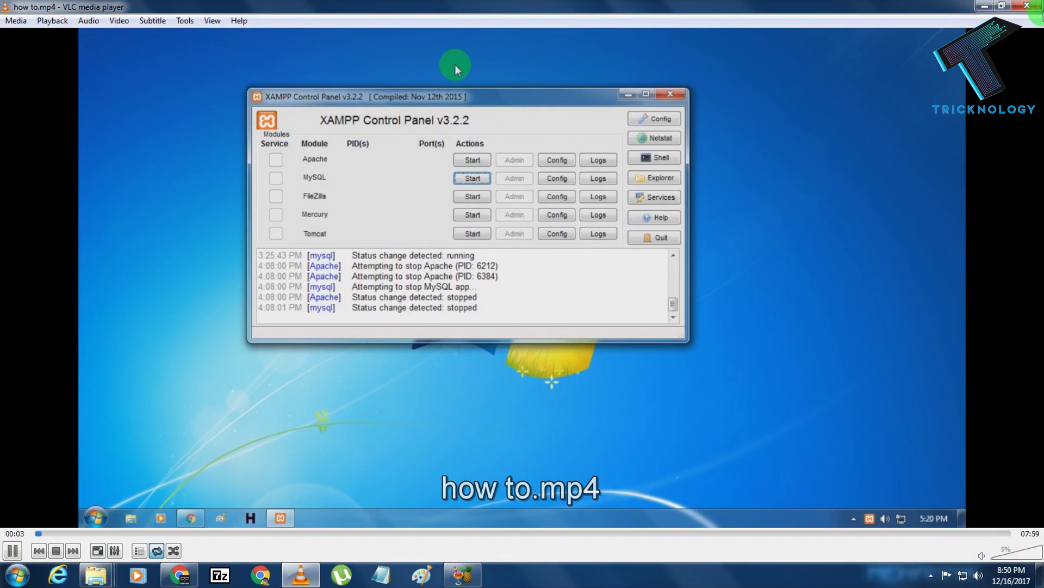
left_click(1030, 6)
right_click(431, 280)
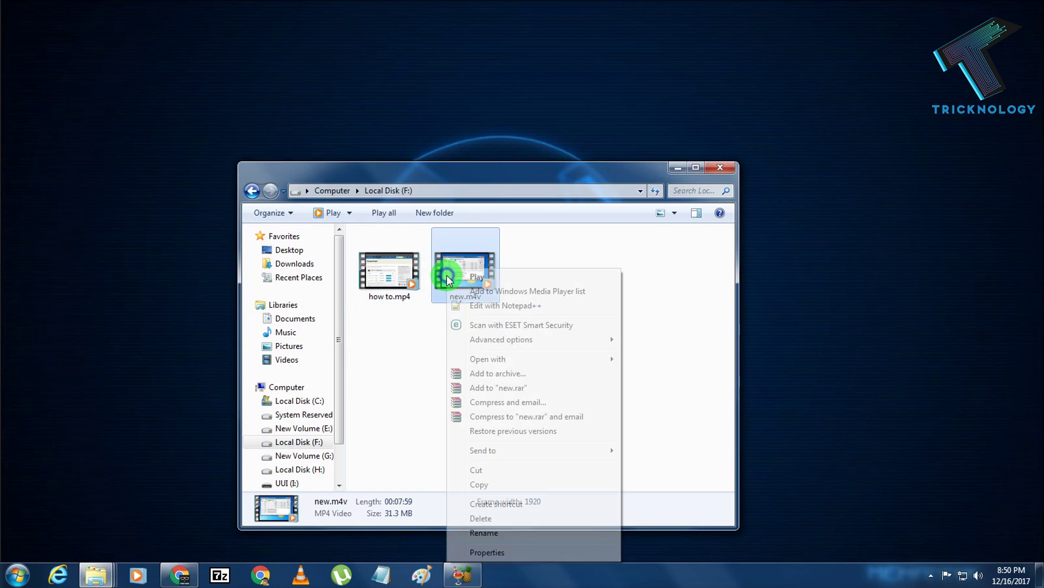
left_click(540, 358)
left_click(638, 359)
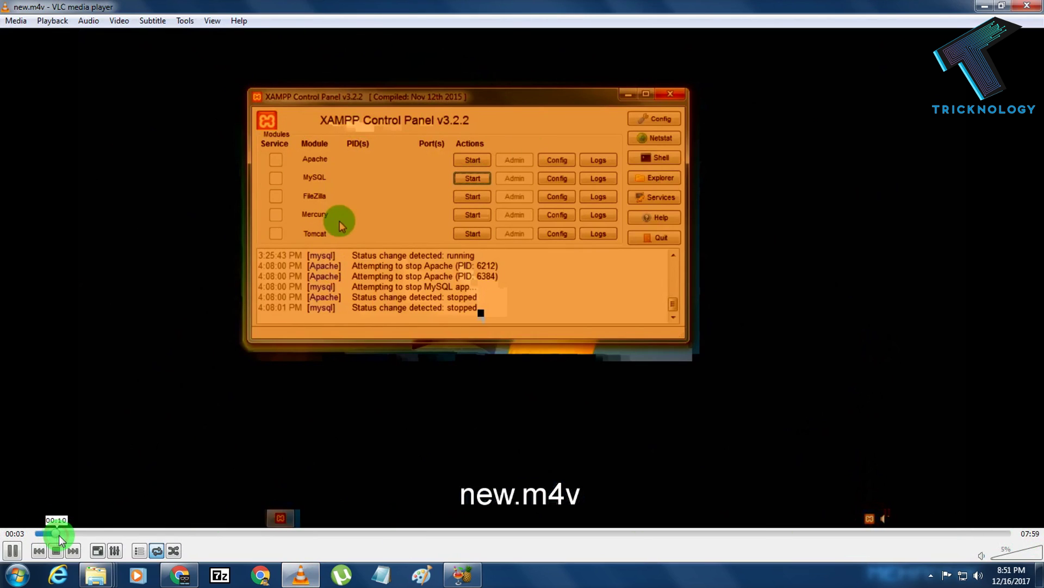
left_click(59, 534)
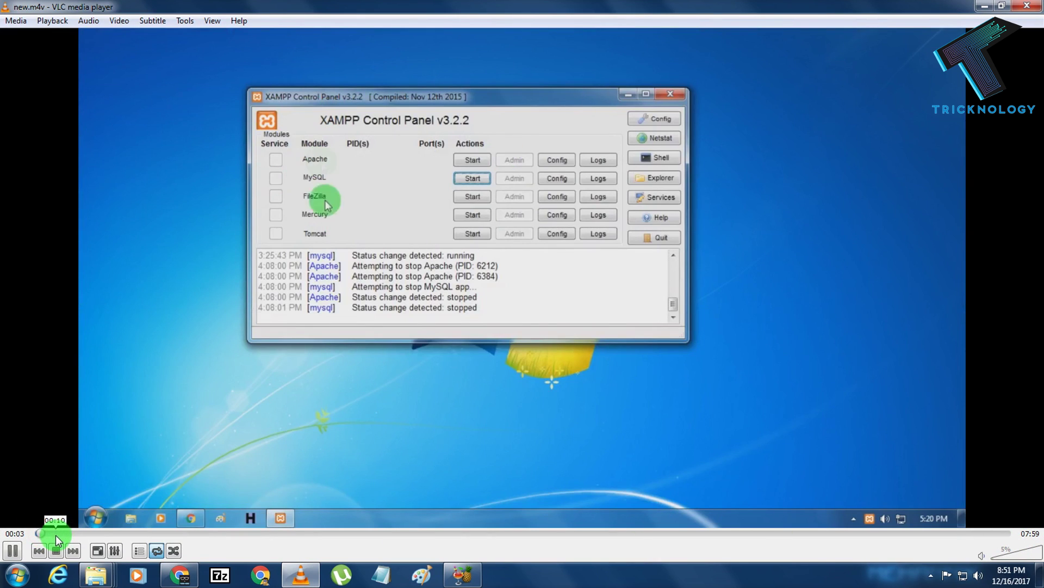